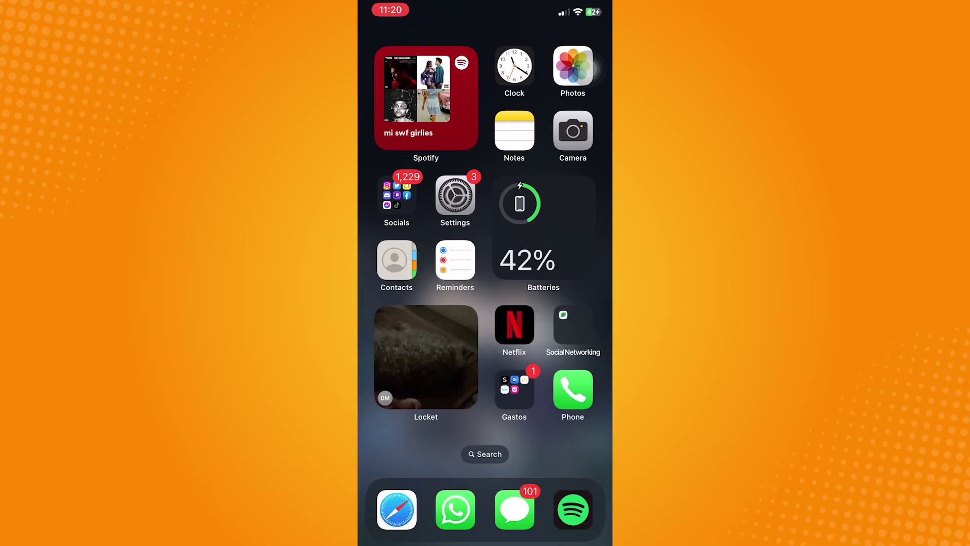
Launch the Instagram app from the Socials folder on the home screen
click(396, 196)
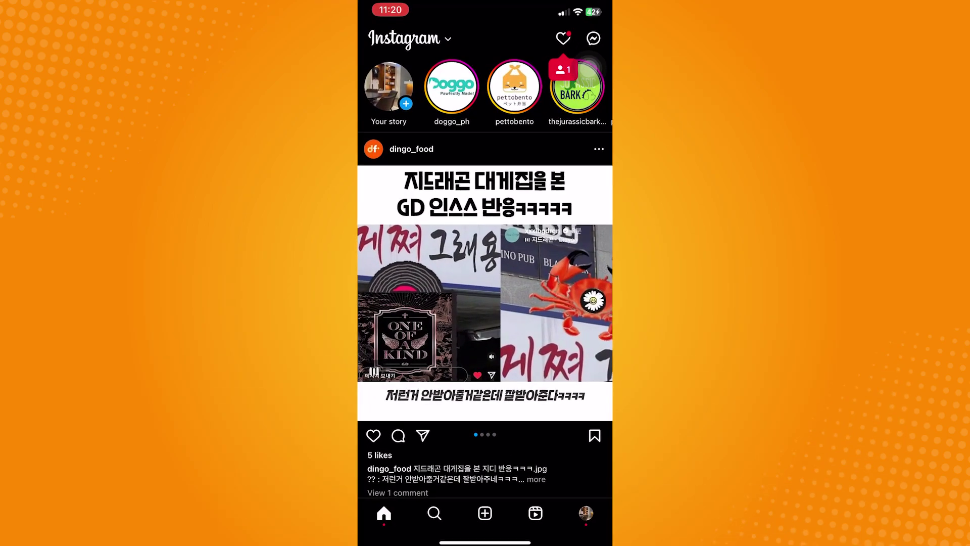
Begin a new REEL from the create tab using the café video in the gallery
click(485, 513)
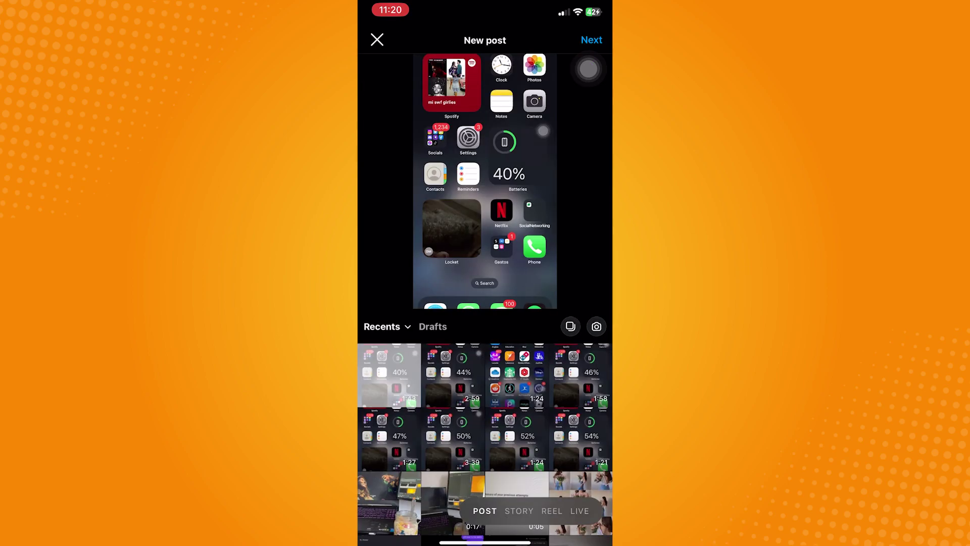
scroll(486, 444, down, 3)
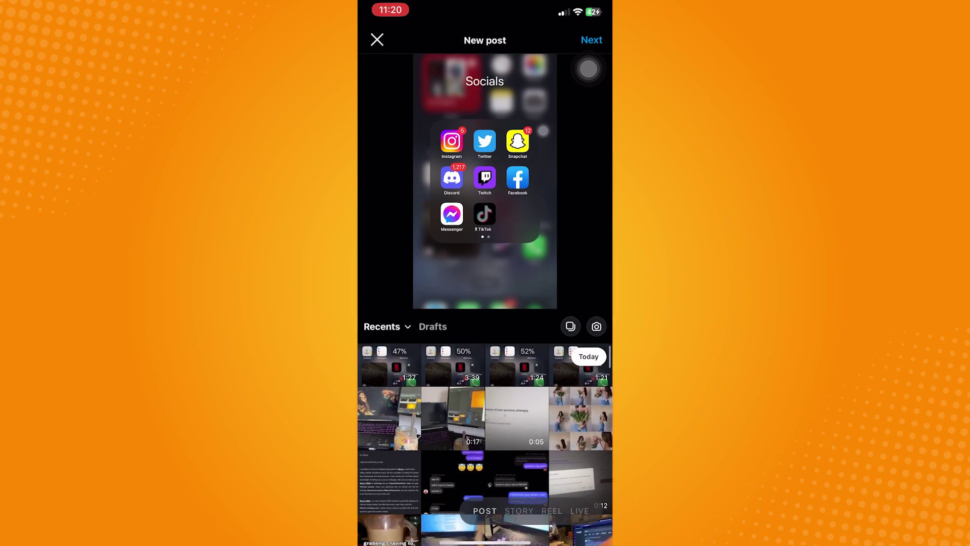
scroll(486, 444, down, 5)
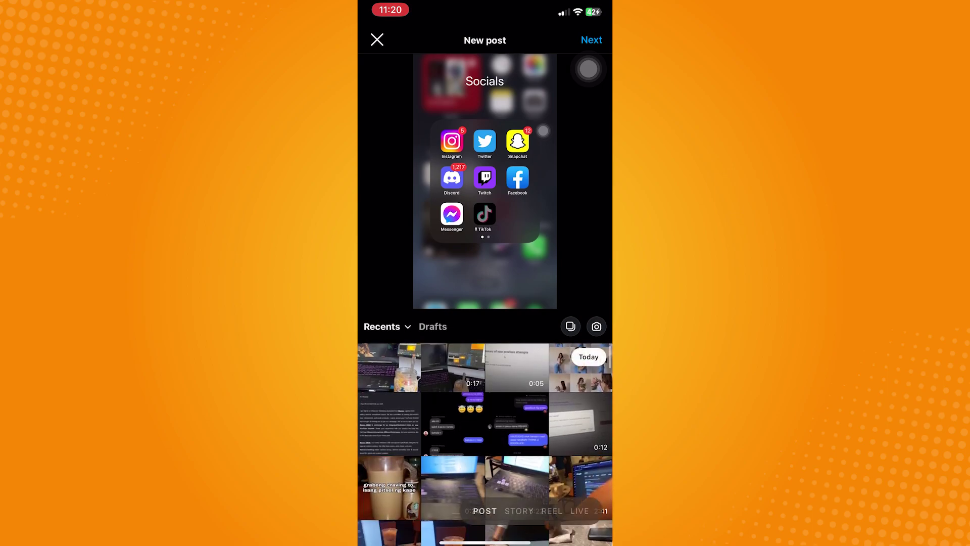
scroll(486, 444, down, 5)
scroll(485, 444, down, 5)
scroll(485, 445, down, 3)
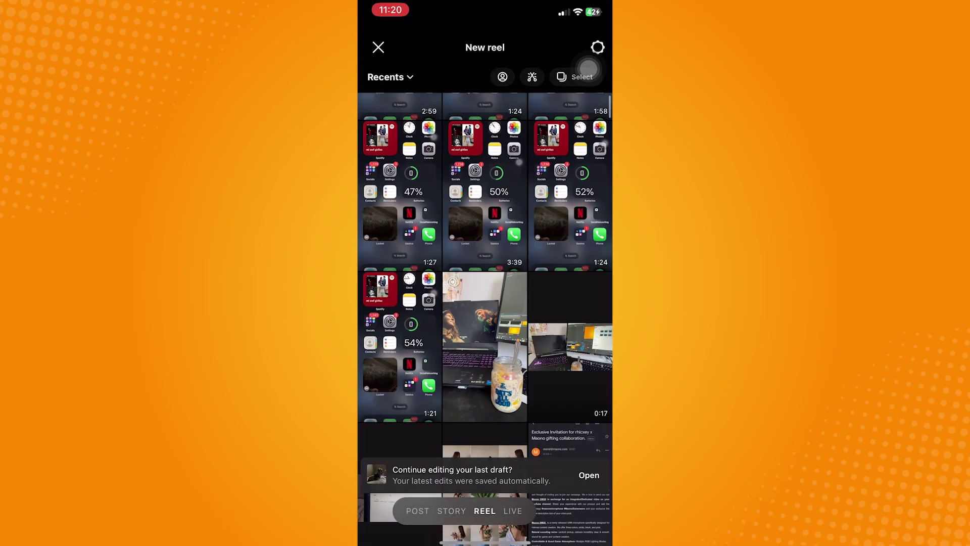
scroll(485, 319, down, 2)
scroll(485, 319, down, 2)
scroll(485, 319, down, 2)
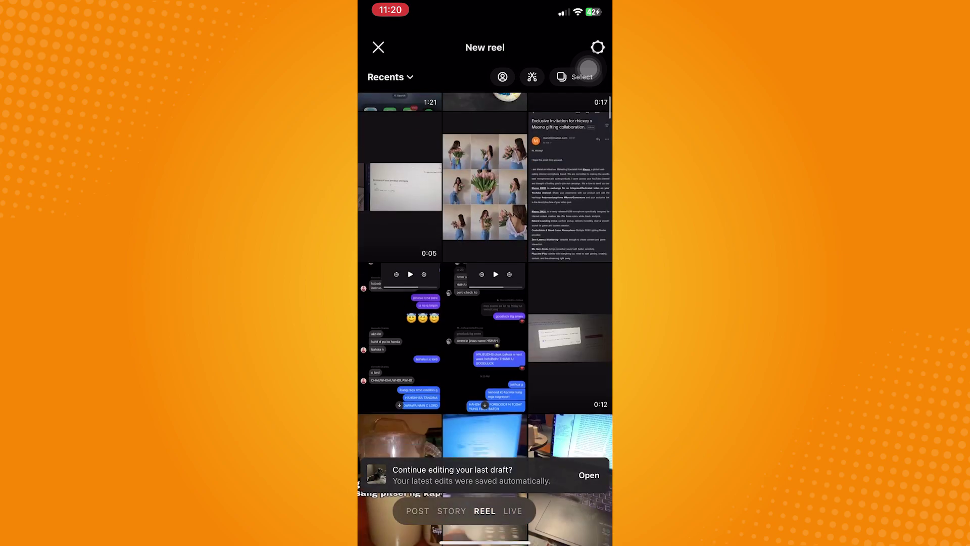
scroll(486, 318, down, 5)
Choose the café video, keep the whole 5-second clip, and reach the reel editor
click(485, 303)
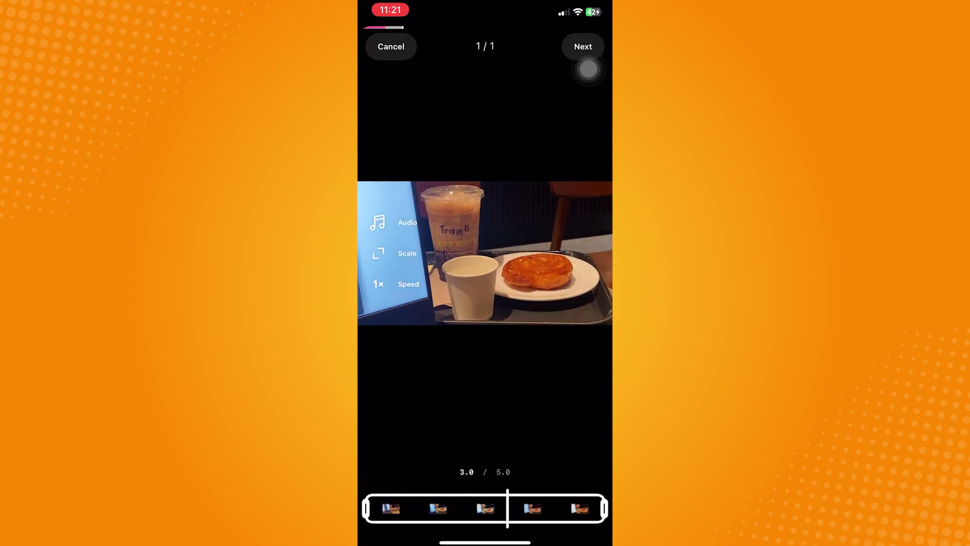
click(585, 51)
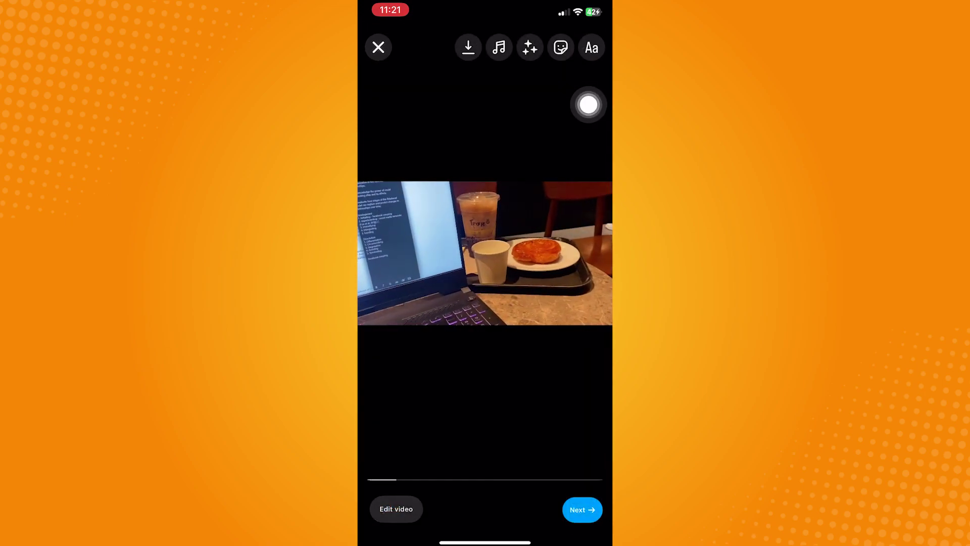
click(588, 105)
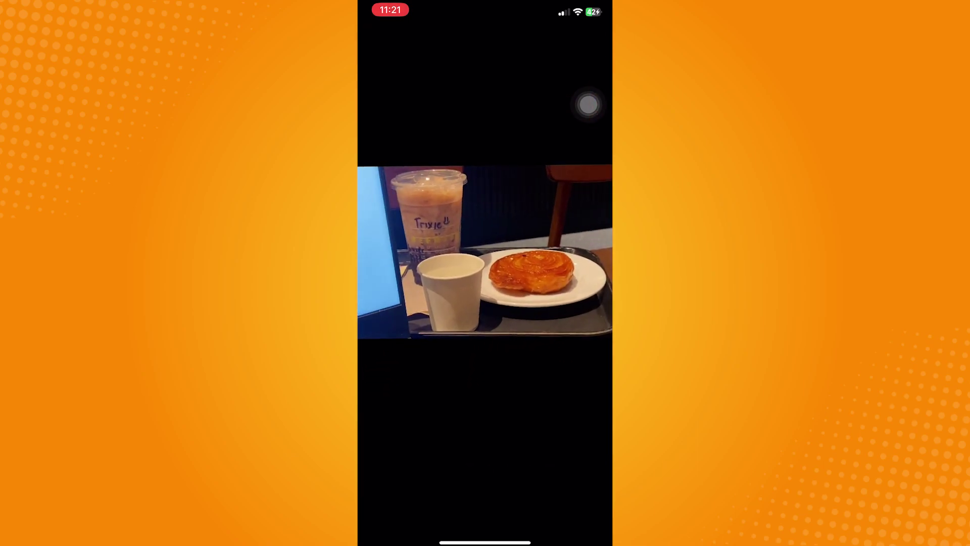
Add a 'first text' caption with white background at the video's lower left
click(591, 46)
text(fie)
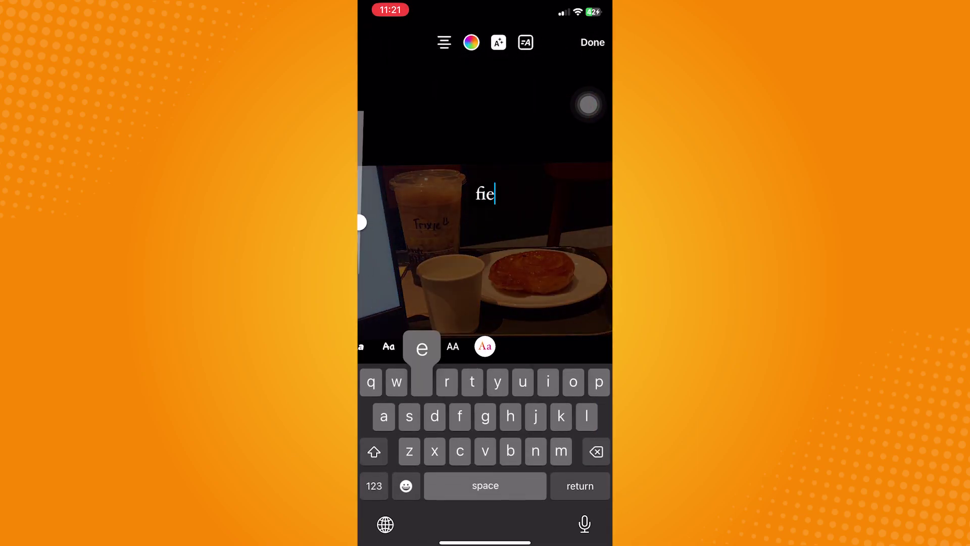
text(rst)
text(rst text)
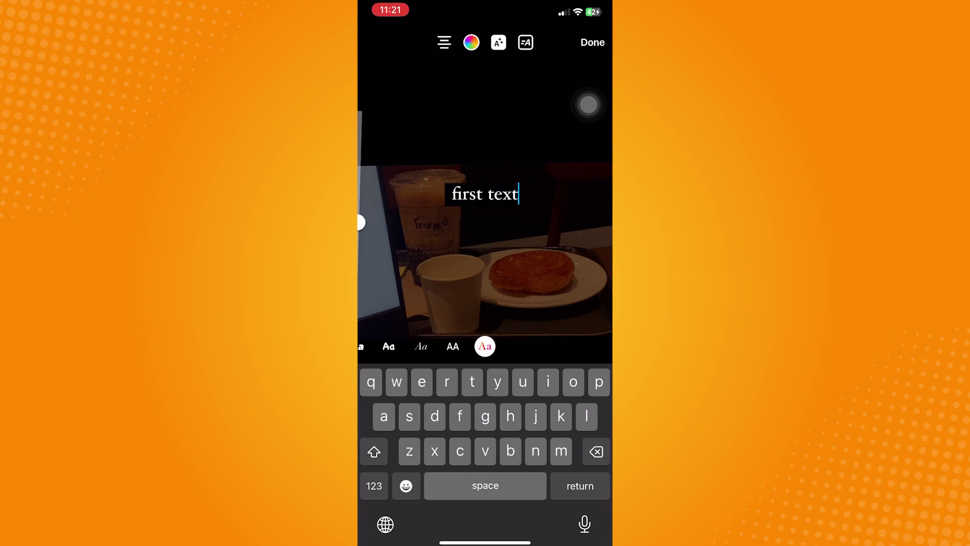
click(593, 43)
click(485, 194)
click(498, 41)
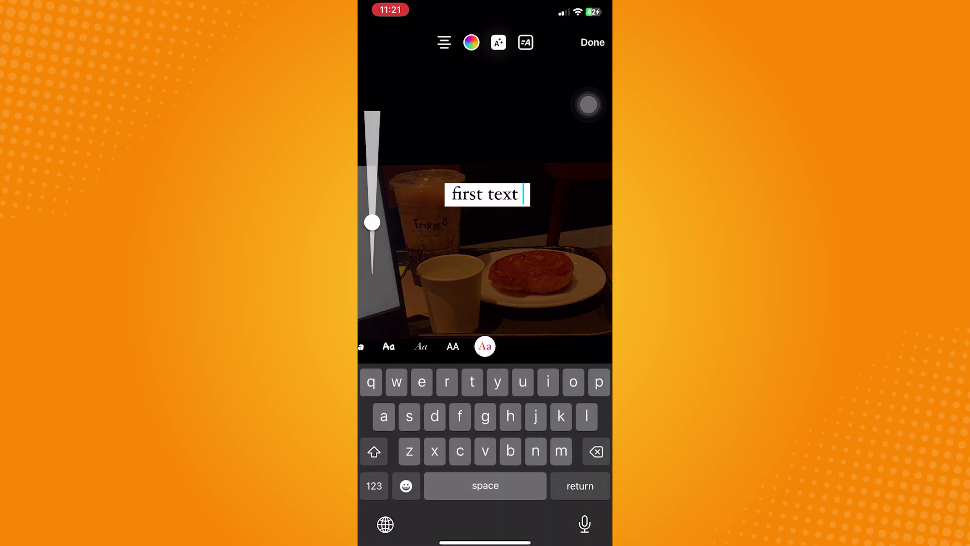
click(589, 41)
drag(485, 194, 444, 311)
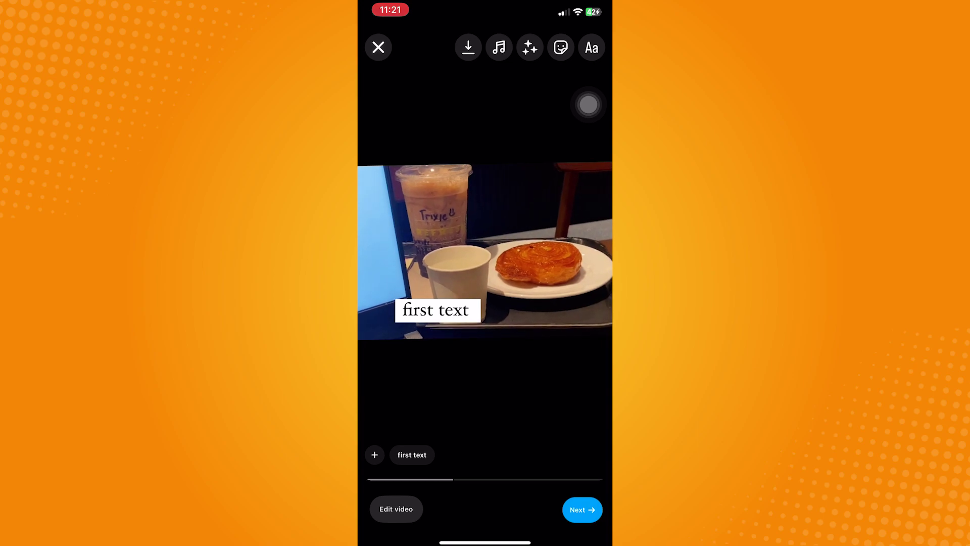
Trim the 'first text' timeline track so it ends at the 3-second mark
click(412, 455)
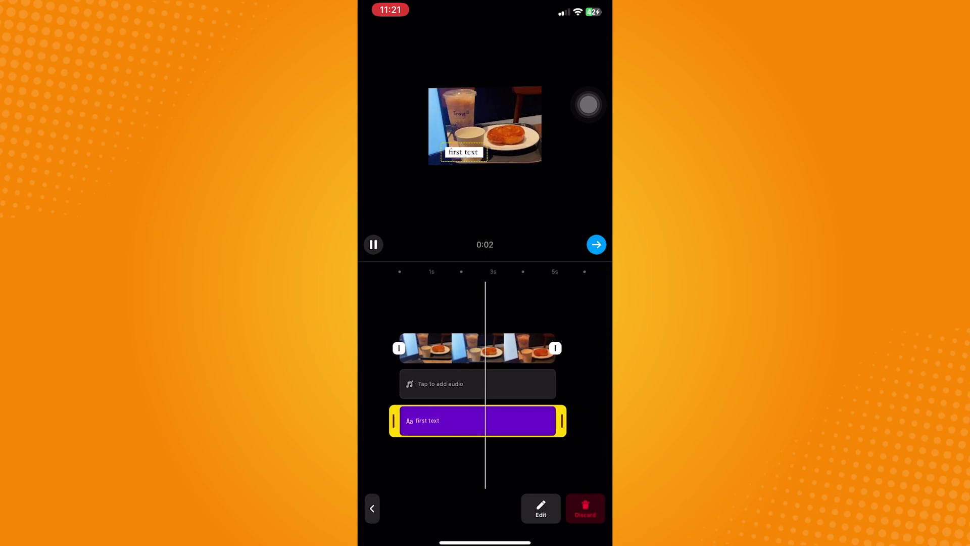
drag(470, 349, 482, 350)
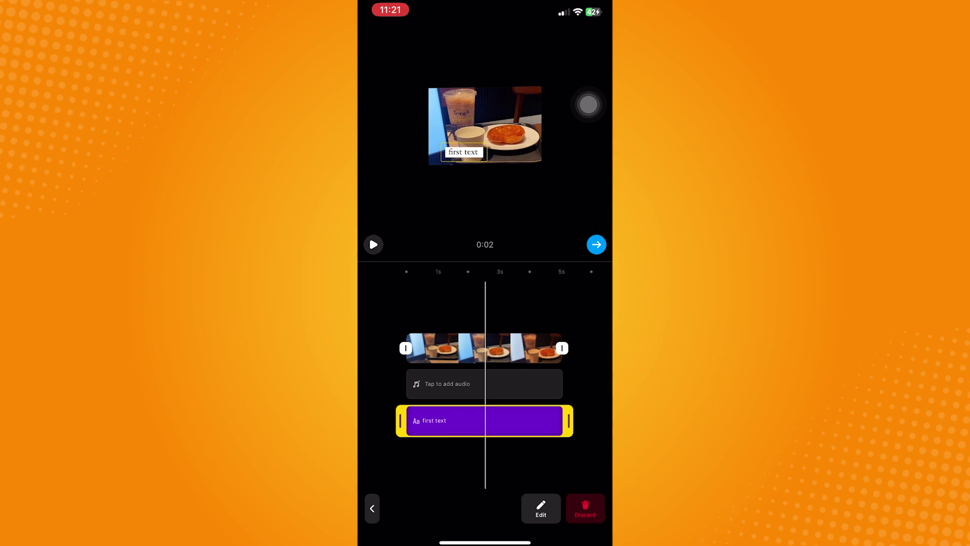
click(485, 463)
click(485, 421)
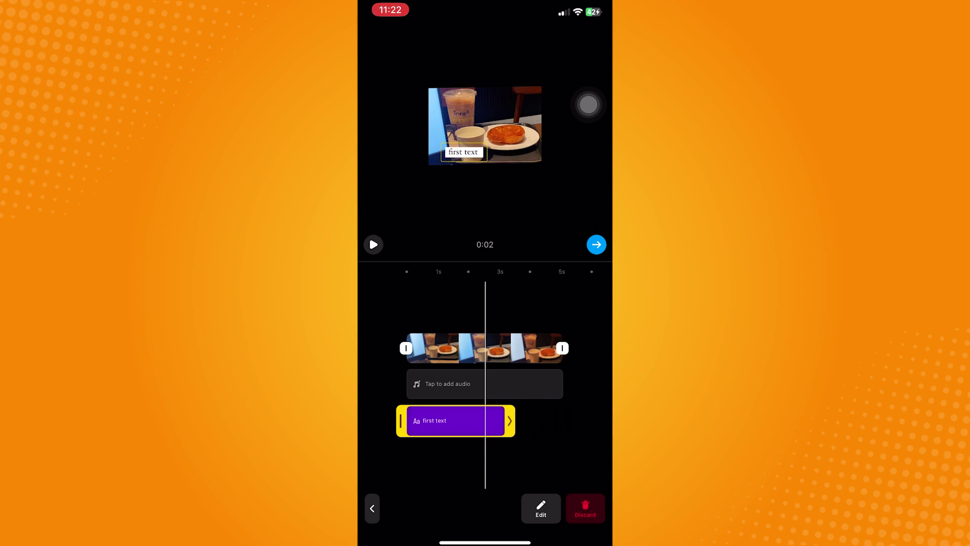
drag(485, 348, 466, 350)
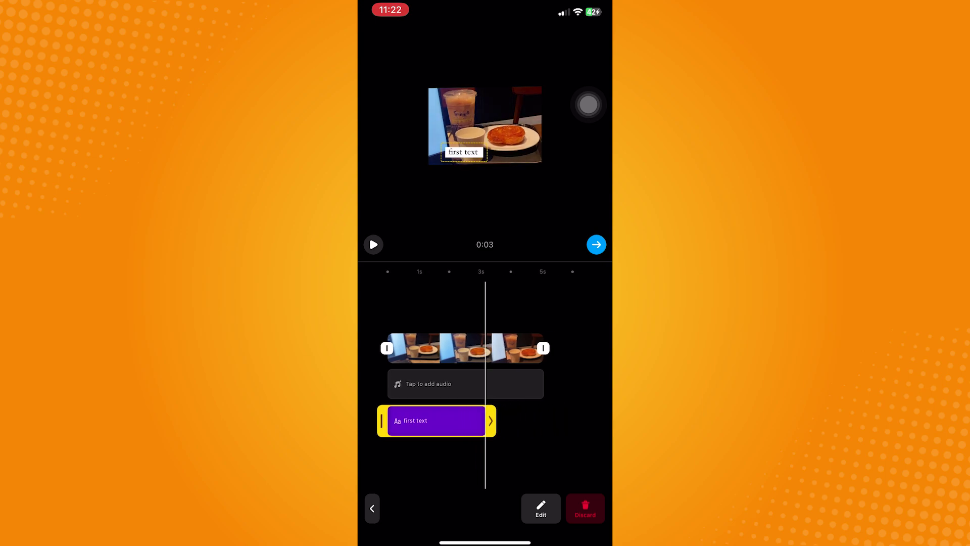
click(541, 508)
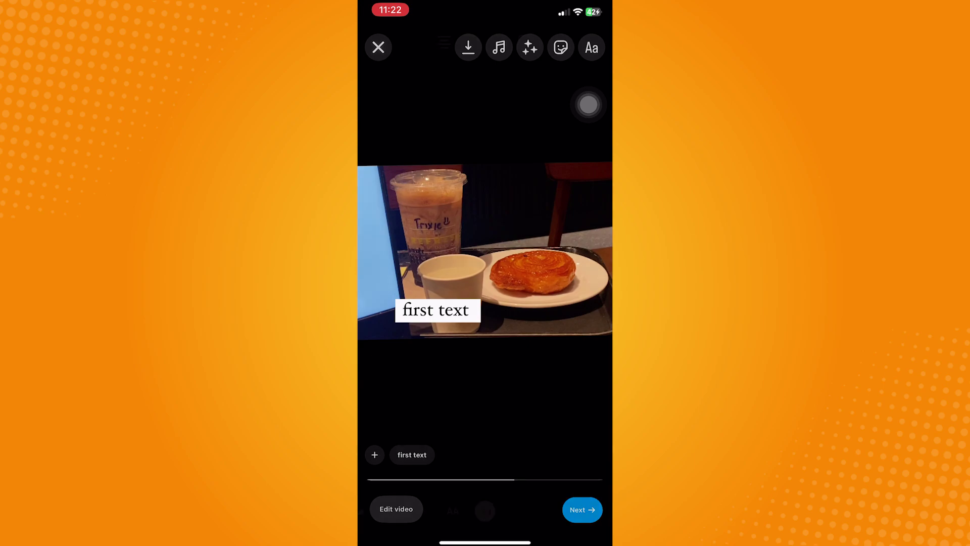
text(second )
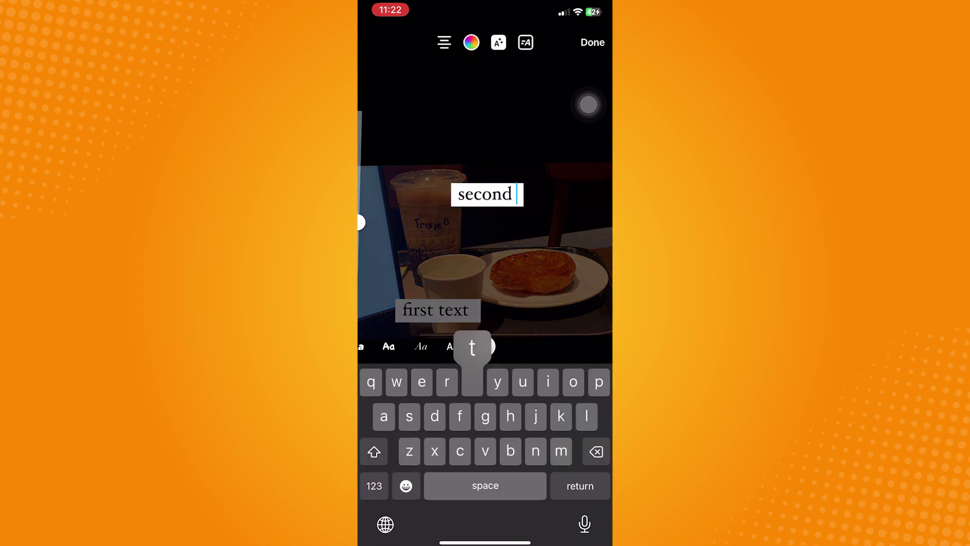
text(text)
Place 'second text' at lower right and trim its track to start at 3 seconds
click(593, 41)
mouse_move(485, 194)
mouse_down()
mouse_move(530, 253)
mouse_move(526, 310)
mouse_up()
click(471, 455)
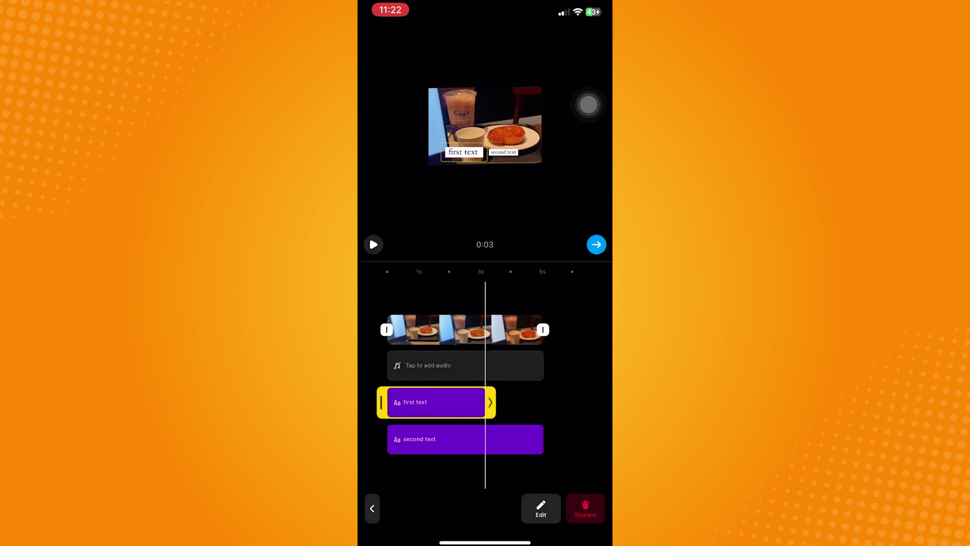
click(465, 439)
drag(404, 439, 487, 440)
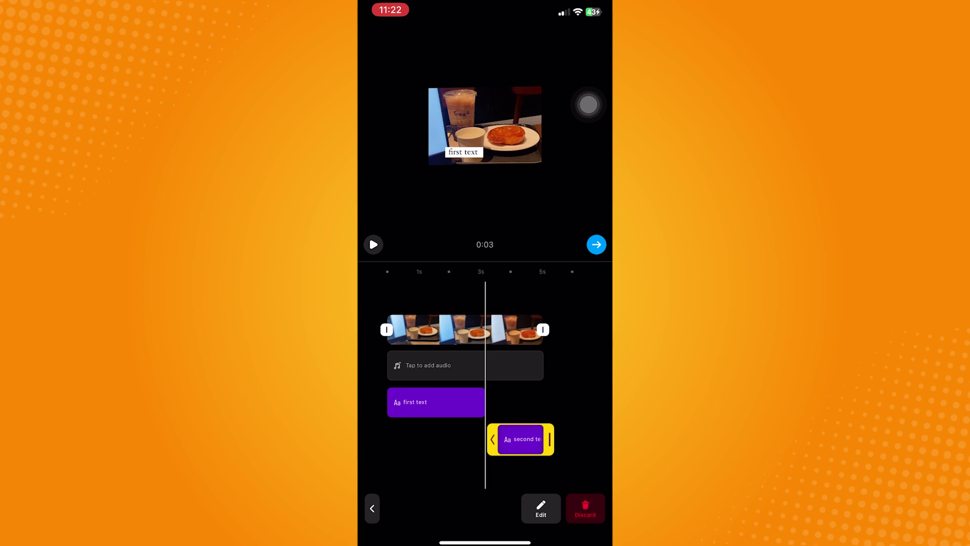
click(372, 509)
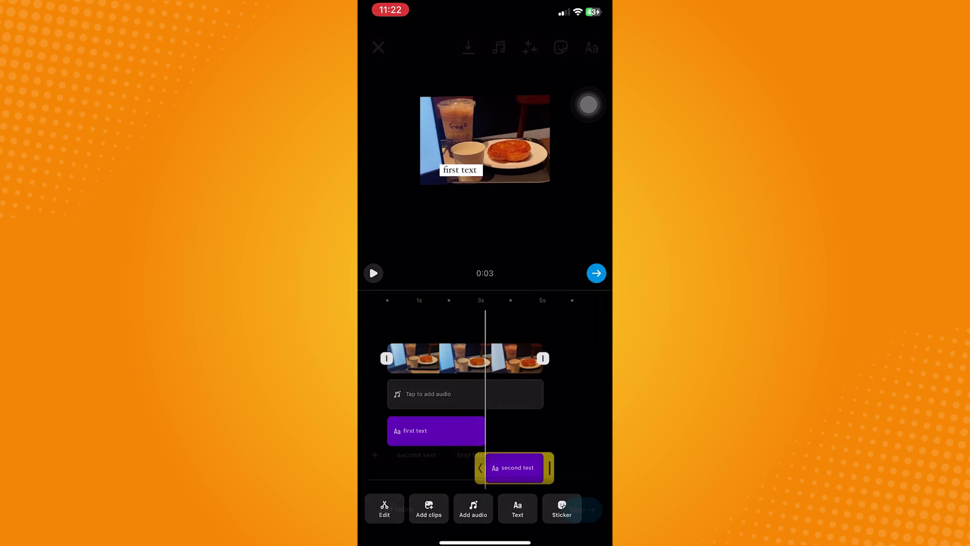
Give the reel the caption 'sample text' and share it
click(597, 274)
click(581, 508)
click(396, 253)
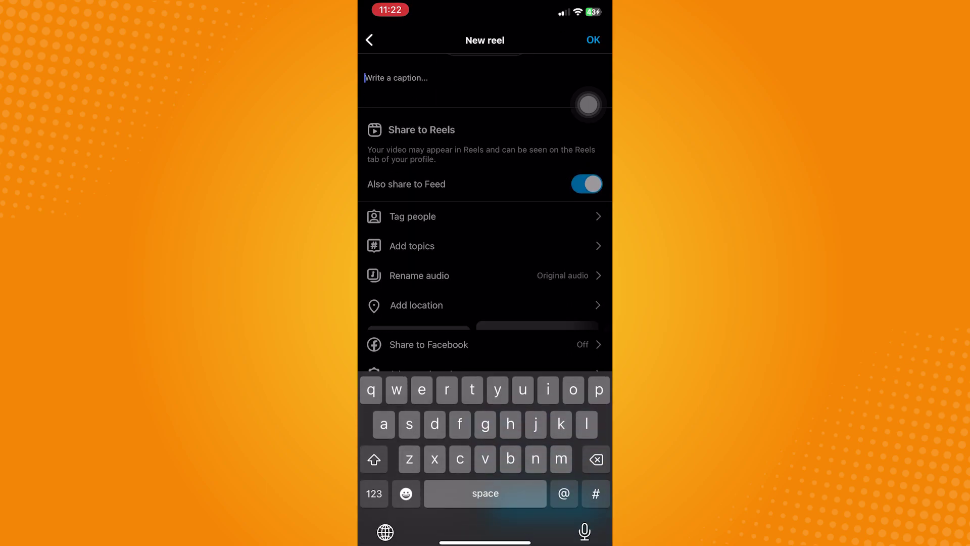
text(sample)
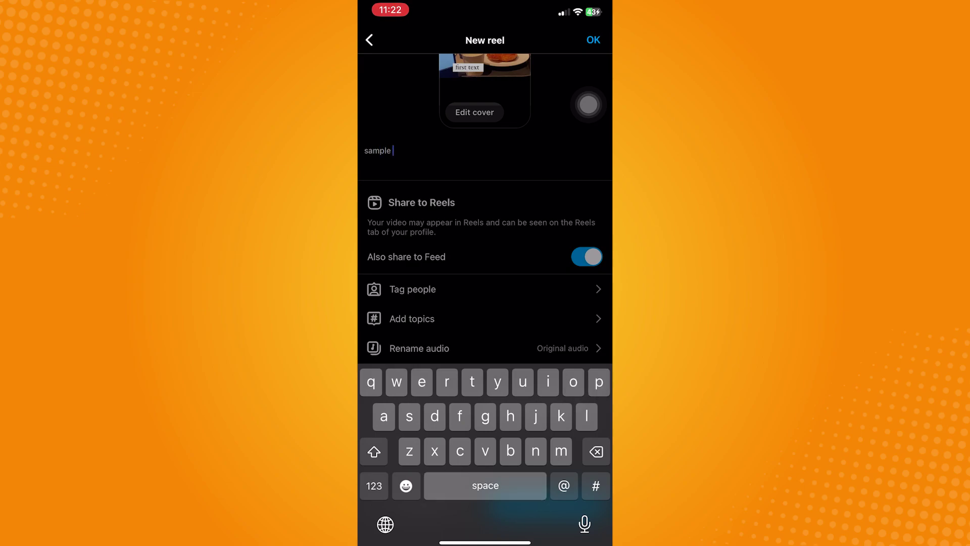
text(text)
click(594, 40)
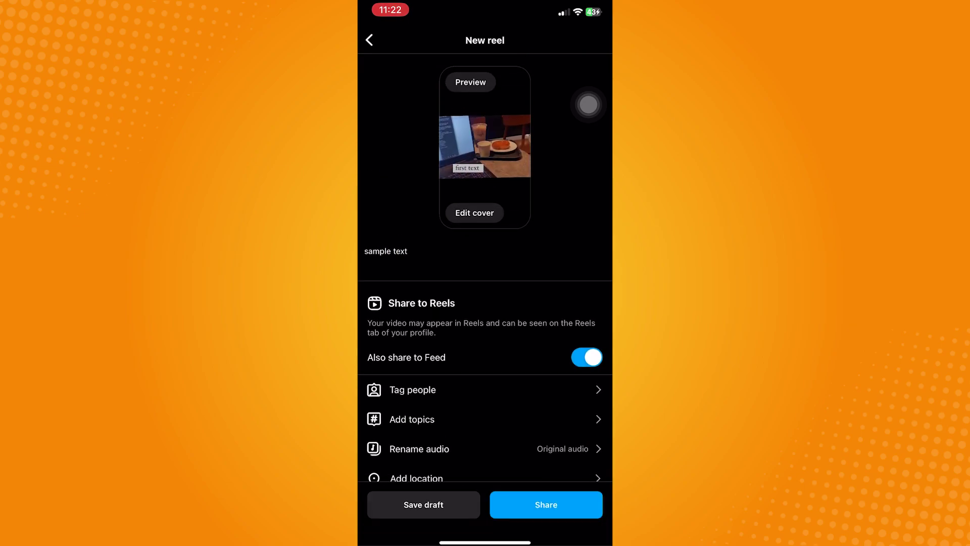
click(546, 505)
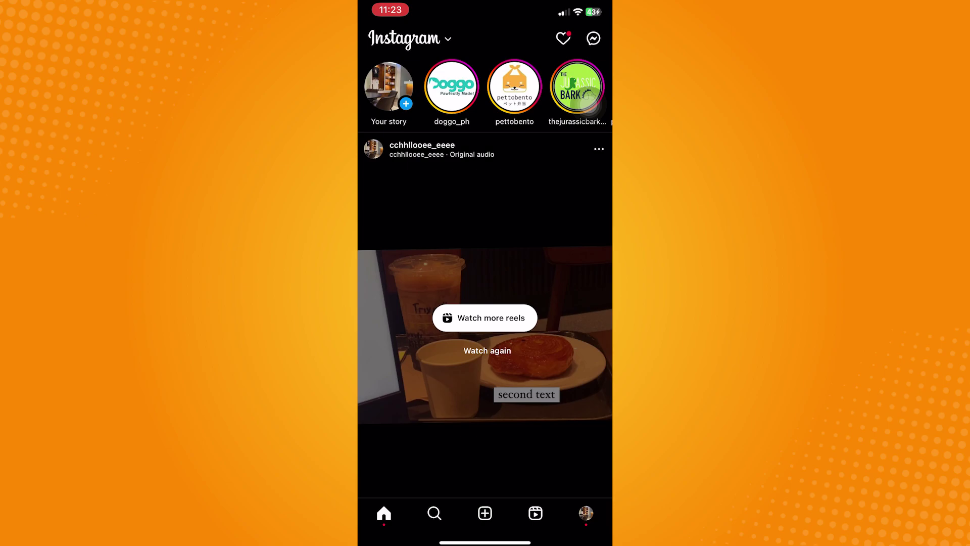
Open the posted café reel from the home feed in the Reels viewer
drag(486, 4, 486, 22)
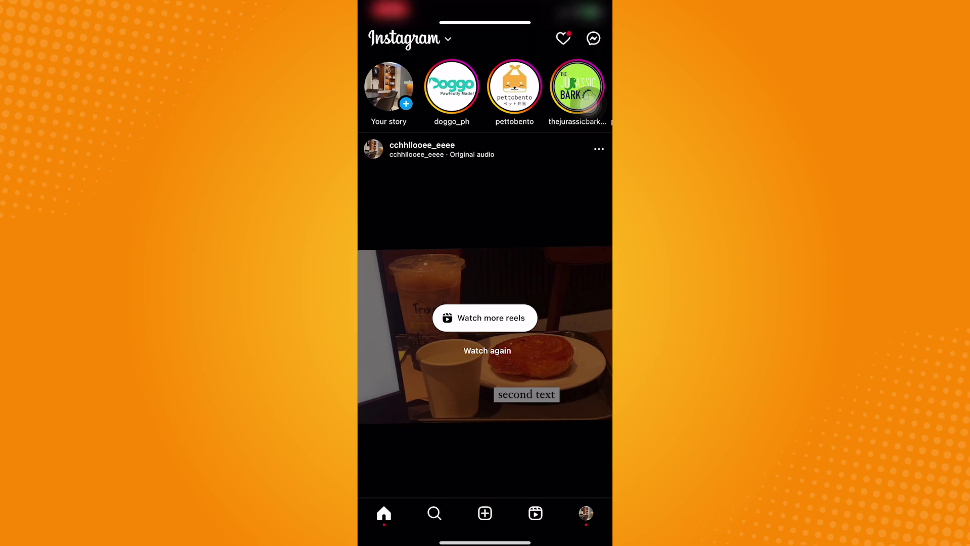
click(485, 318)
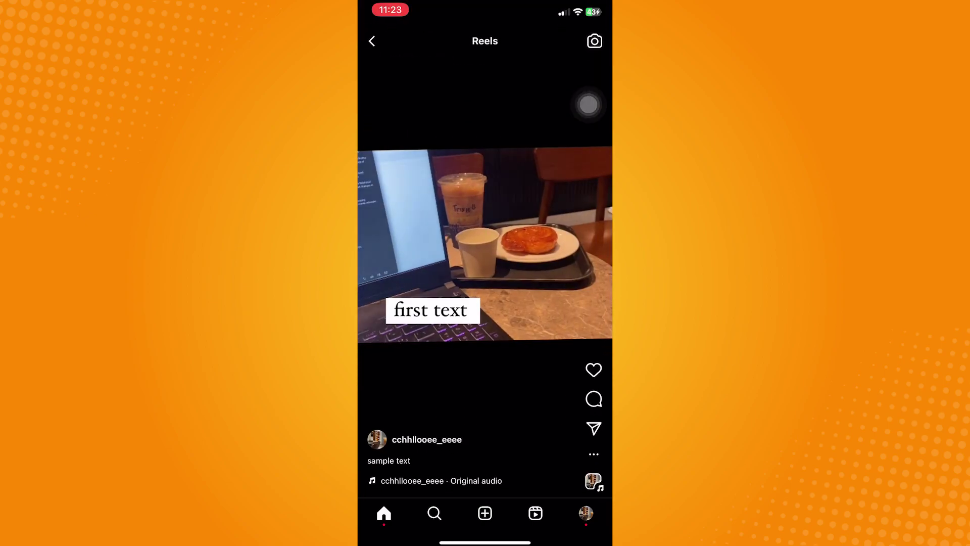